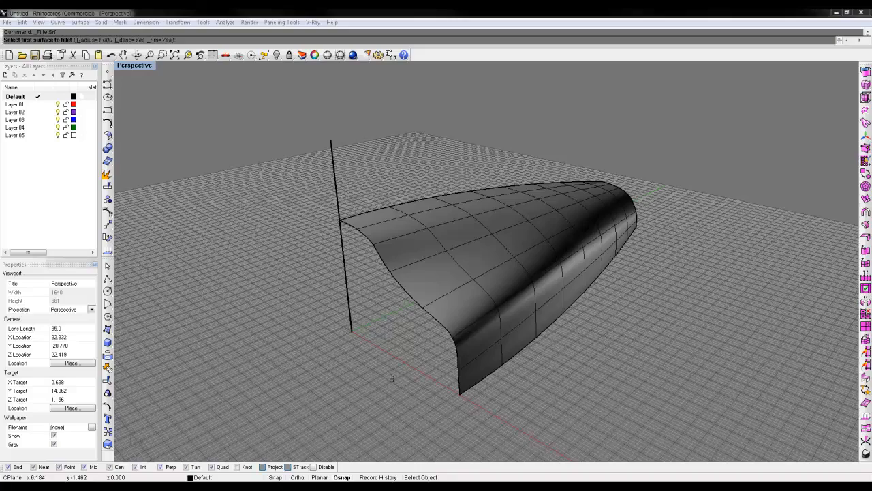
pyautogui.moveTo(377, 362); pyautogui.dragTo(405, 355, button='right')
pyautogui.click(113, 139)
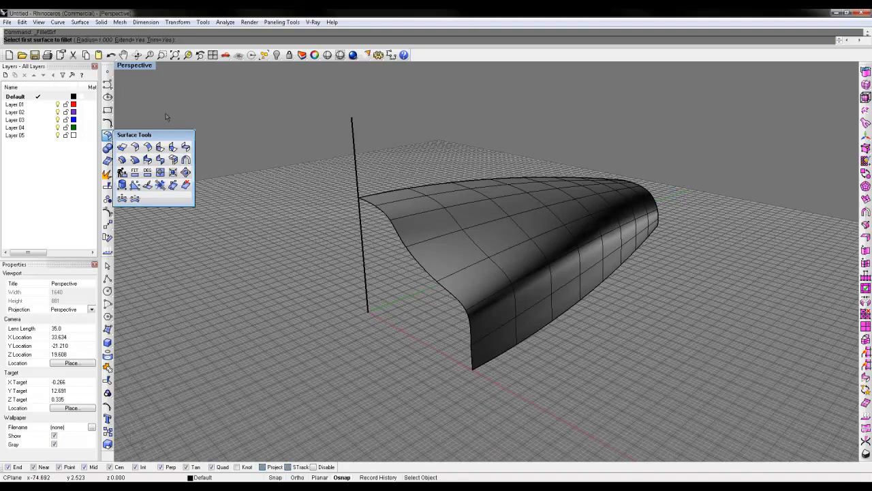
pyautogui.moveTo(175, 138); pyautogui.dragTo(191, 143)
pyautogui.click(208, 142)
pyautogui.moveTo(199, 177); pyautogui.dragTo(214, 177, button='right')
pyautogui.keyDown('shift'); pyautogui.moveTo(338, 199); pyautogui.dragTo(274, 195, button='right'); pyautogui.keyUp('shift')
pyautogui.press('Escape')
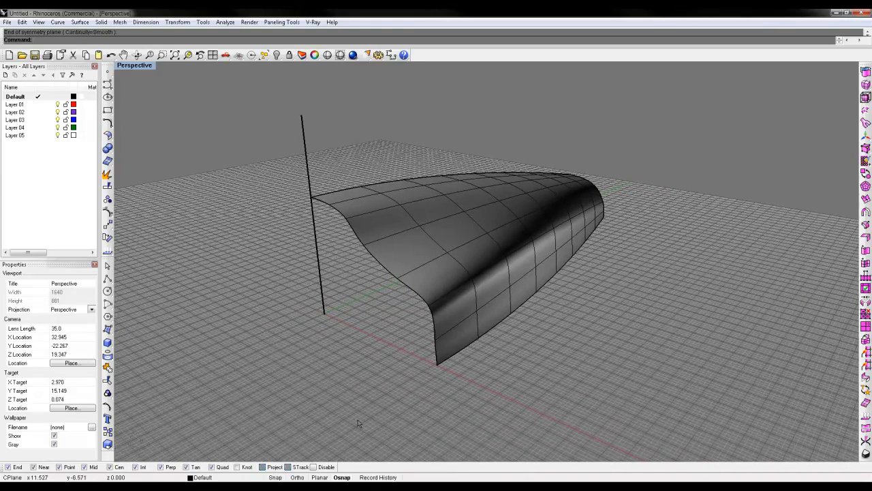
# Step: Turn on history recording and mirror the curved surface across its upper edge using Symmetry with smooth continuity
pyautogui.click(382, 478)
pyautogui.write('ymm')
pyautogui.press('Return')
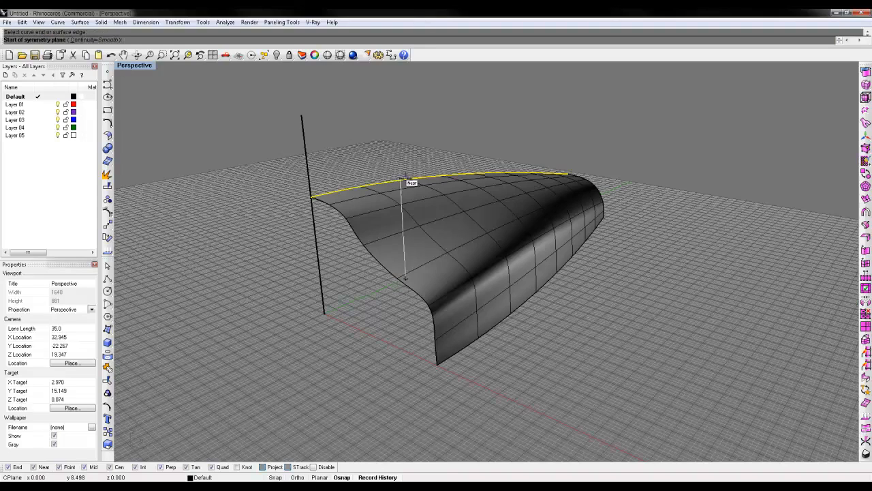
pyautogui.click(451, 171)
pyautogui.moveTo(331, 189); pyautogui.dragTo(498, 236, button='right')
# Step: Show the original half's control points and pull one point on its upper face upward into a tall peak
pyautogui.click(498, 237)
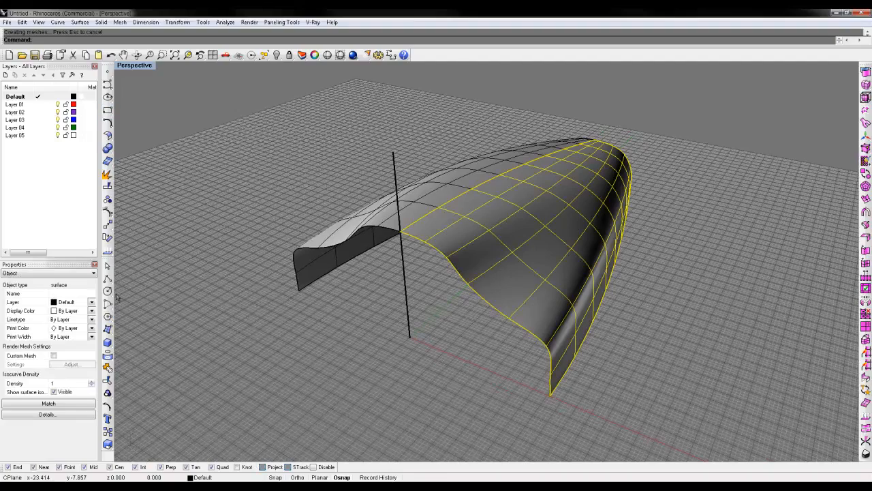
pyautogui.click(107, 199)
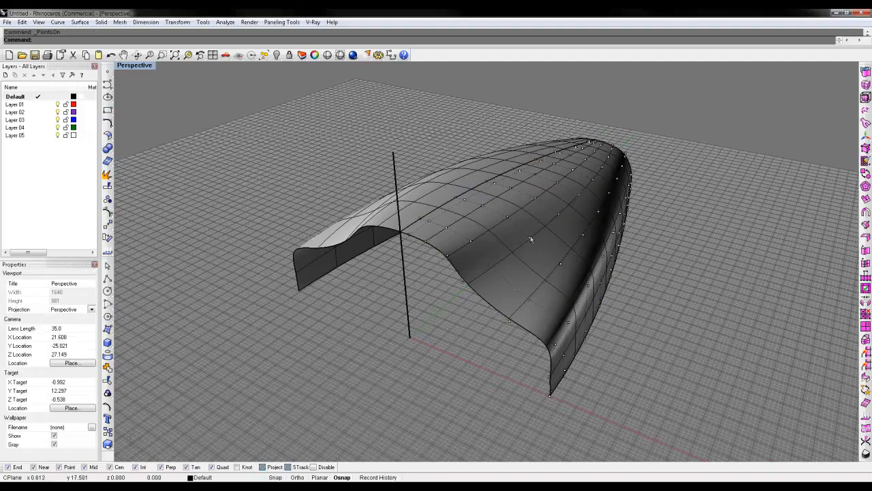
pyautogui.click(530, 235)
pyautogui.moveTo(530, 235); pyautogui.dragTo(529, 156)
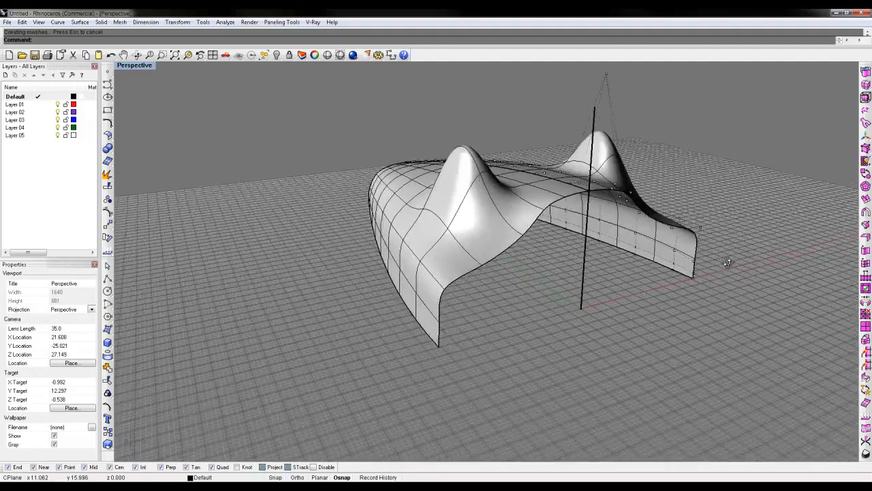
pyautogui.moveTo(728, 262); pyautogui.dragTo(610, 262, button='right')
pyautogui.click(457, 92)
pyautogui.moveTo(458, 93); pyautogui.dragTo(607, 91)
# Step: Select the control points beside the symmetry edge at the surface's rear end and raise them in the Right view
pyautogui.moveTo(518, 307); pyautogui.dragTo(615, 318, button='right')
pyautogui.moveTo(551, 349); pyautogui.dragTo(569, 339, button='right')
pyautogui.moveTo(582, 299); pyautogui.dragTo(634, 319)
pyautogui.click(708, 310)
pyautogui.moveTo(708, 311); pyautogui.dragTo(407, 343, button='right')
pyautogui.moveTo(347, 342); pyautogui.dragTo(363, 333)
pyautogui.moveTo(369, 341); pyautogui.dragTo(312, 360, button='right')
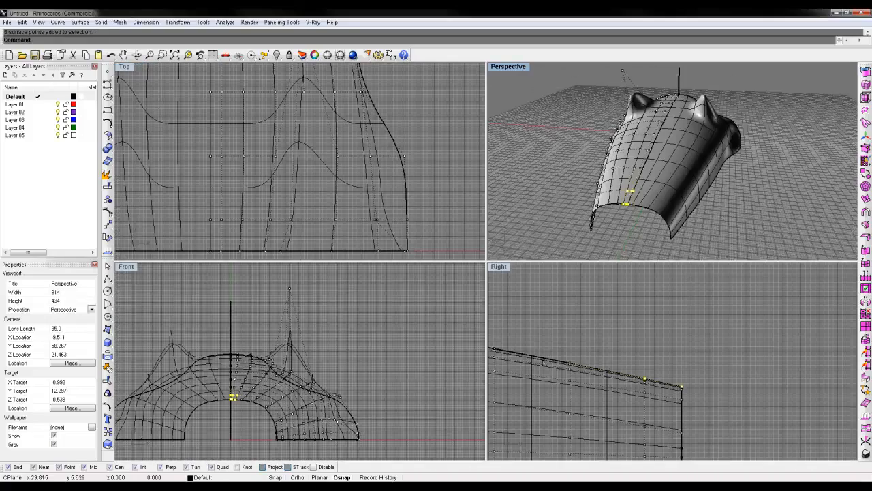
pyautogui.scroll(2, 685, 391)
pyautogui.moveTo(682, 391); pyautogui.dragTo(678, 330)
pyautogui.moveTo(557, 150); pyautogui.dragTo(691, 256, button='right')
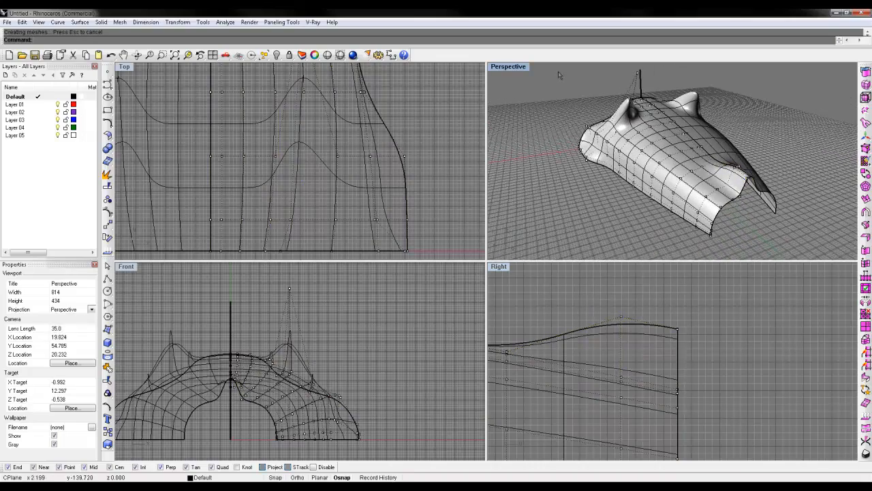
pyautogui.doubleClick(514, 68)
pyautogui.moveTo(521, 129); pyautogui.dragTo(655, 283, button='right')
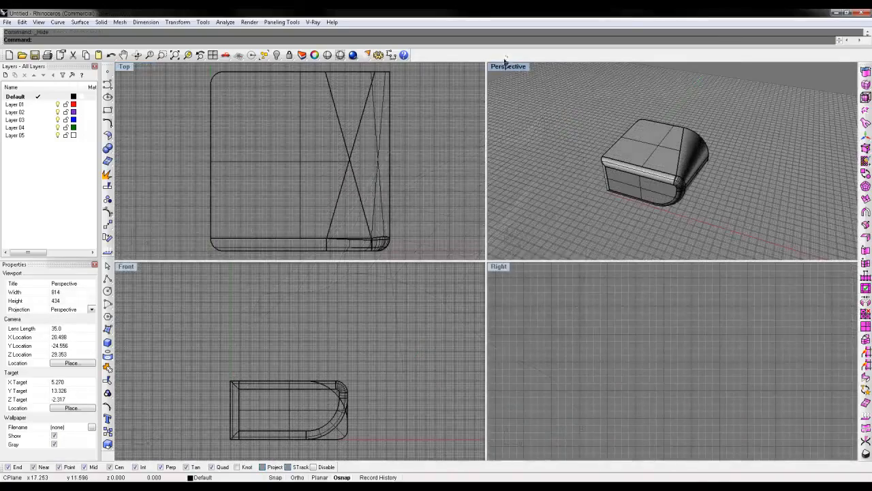
# Step: Examine the rounded box and its filleted edges from several angles in the enlarged Perspective view
pyautogui.doubleClick(508, 66)
pyautogui.moveTo(478, 137); pyautogui.dragTo(400, 214, button='right')
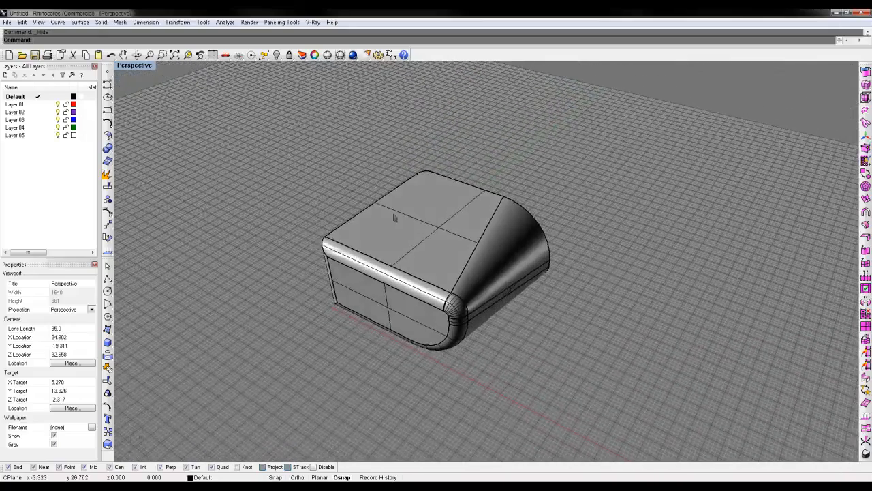
pyautogui.moveTo(440, 265); pyautogui.dragTo(659, 279, button='right')
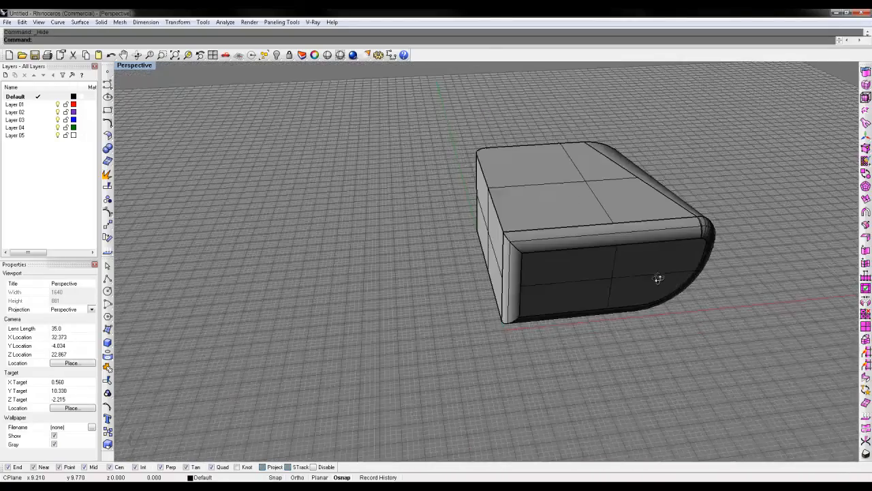
pyautogui.moveTo(596, 224); pyautogui.dragTo(545, 265, button='right')
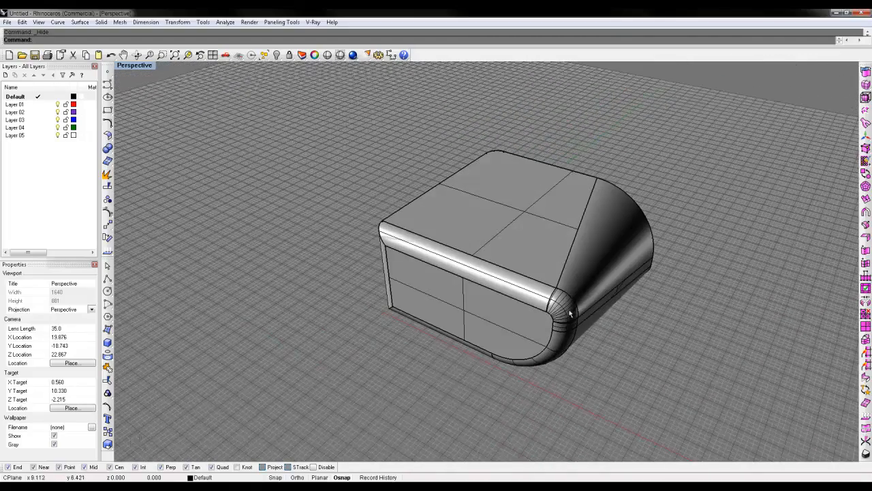
pyautogui.moveTo(571, 314); pyautogui.dragTo(529, 210, button='right')
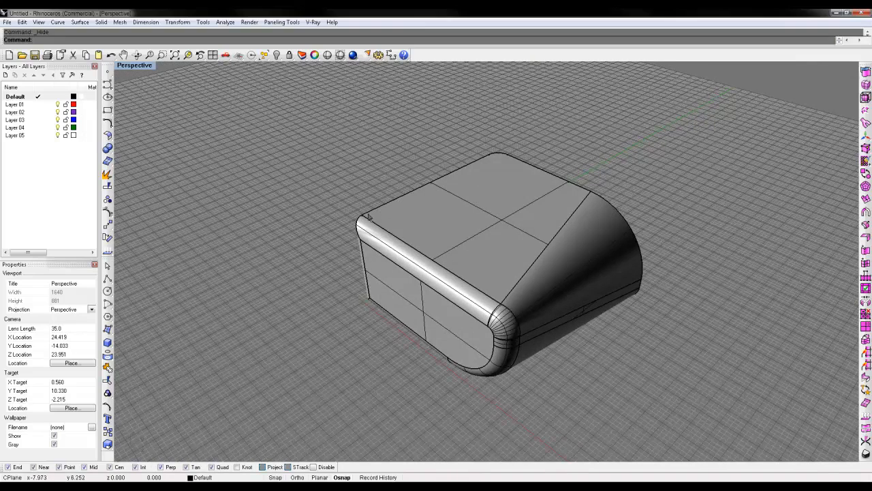
pyautogui.doubleClick(135, 66)
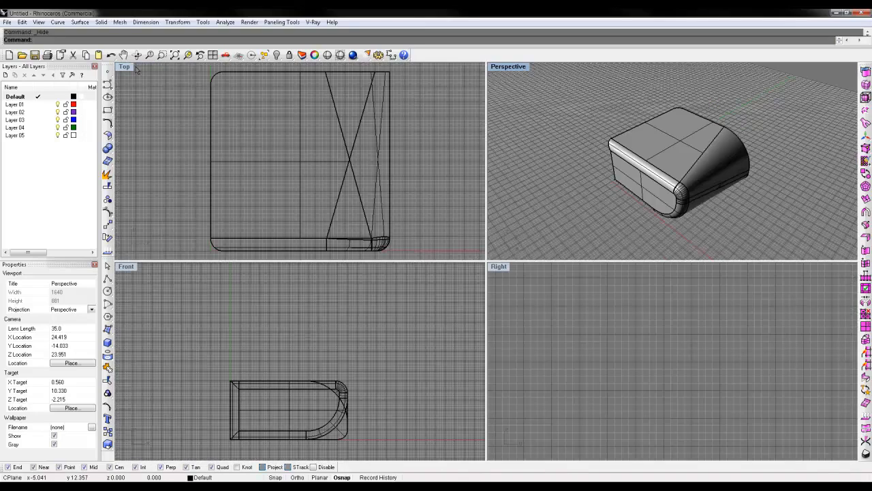
pyautogui.rightClick(146, 111)
pyautogui.scroll(-2, 295, 199)
pyautogui.click(297, 114)
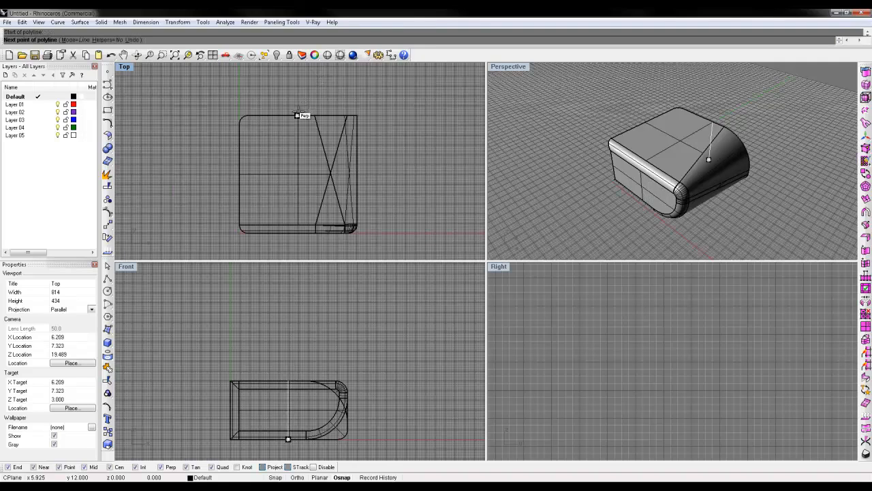
pyautogui.click(298, 247)
pyautogui.press('Return')
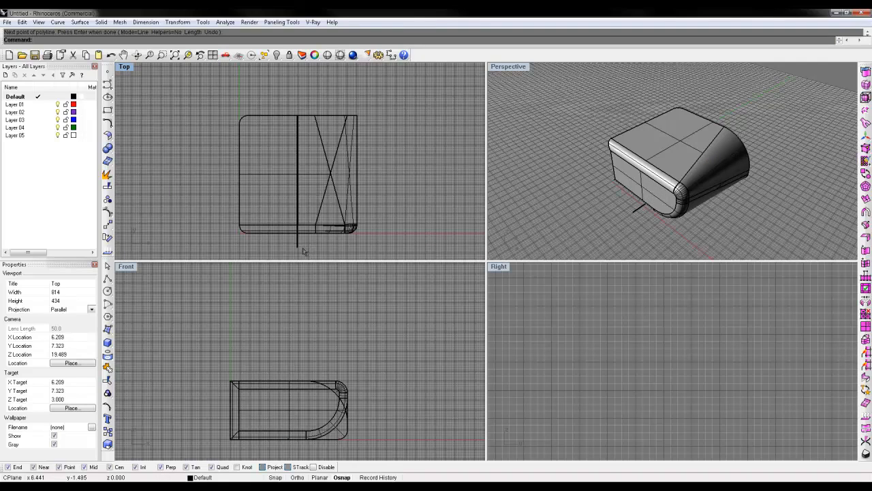
pyautogui.click(297, 248)
pyautogui.moveTo(298, 247); pyautogui.dragTo(296, 242)
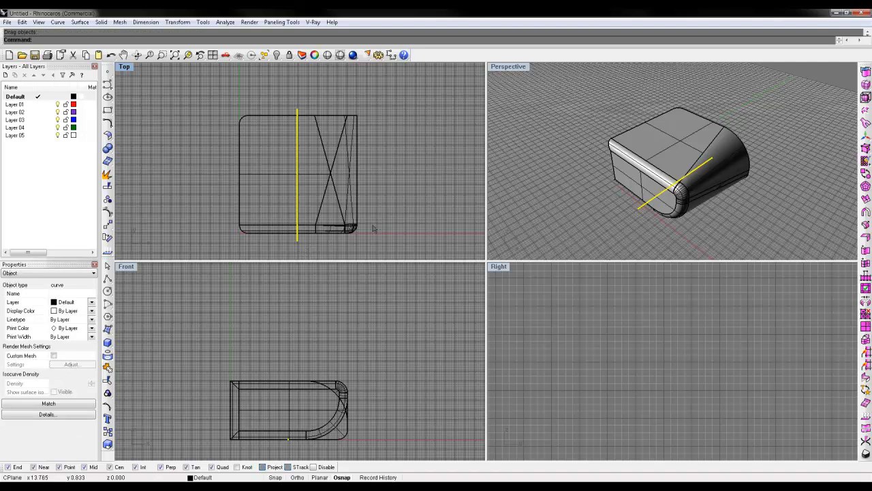
pyautogui.moveTo(706, 147)
pyautogui.mouseDown(button='right')
pyautogui.moveTo(661, 126)
pyautogui.moveTo(704, 140)
pyautogui.mouseUp(button='right')
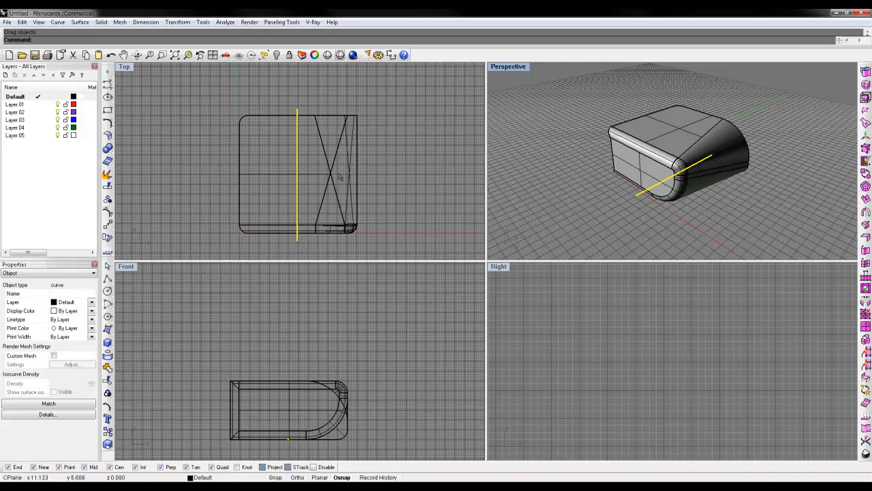
pyautogui.click(292, 82)
pyautogui.click(296, 114)
pyautogui.press('Delete')
# Step: Create a bounding box around the rounded box in World coordinates
pyautogui.moveTo(309, 117); pyautogui.dragTo(278, 132, button='right')
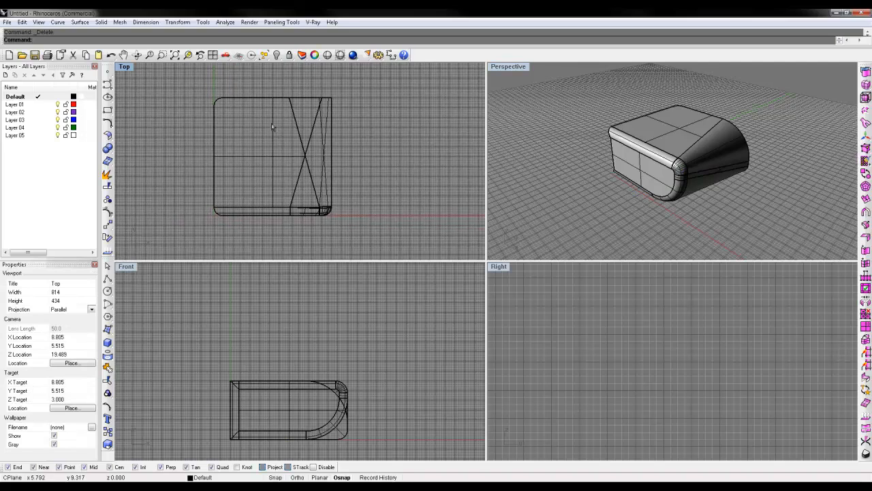
pyautogui.click(284, 160)
pyautogui.write('Bounding')
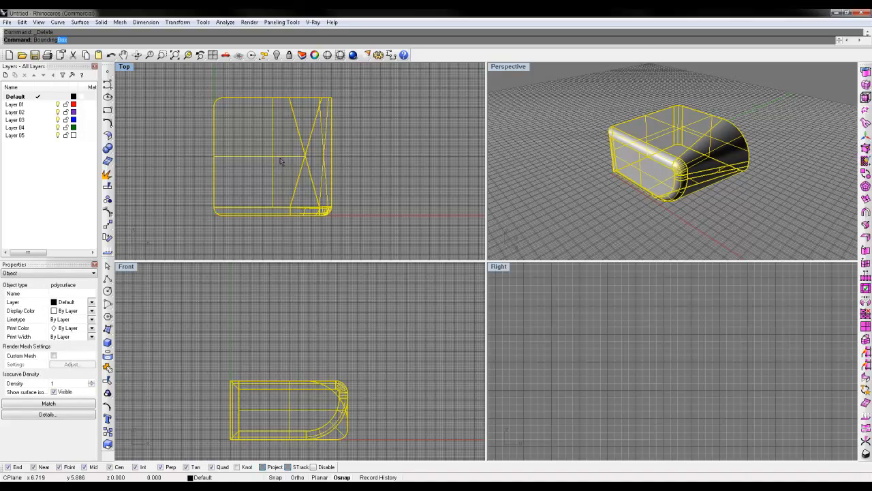
pyautogui.press('Return')
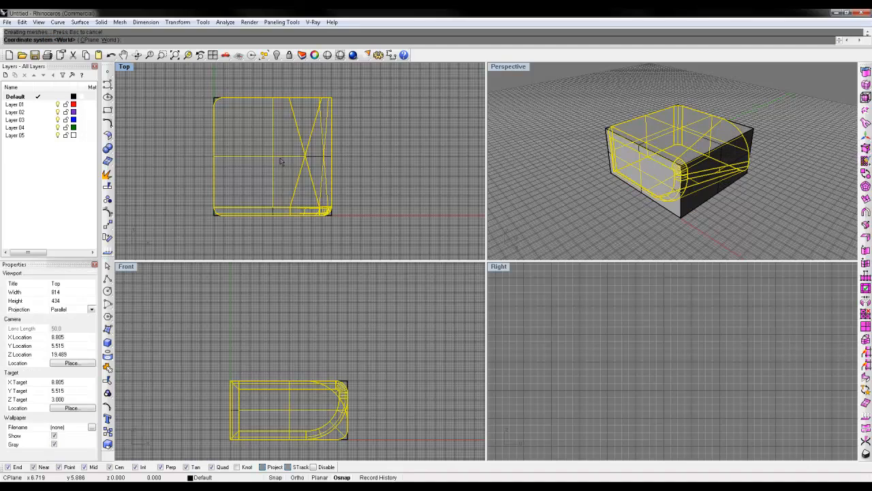
pyautogui.click(606, 132)
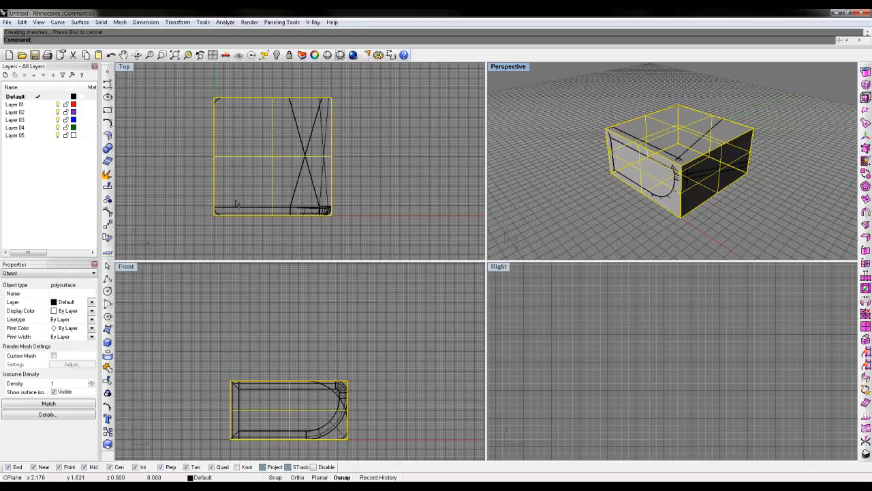
# Step: Draw a straight line in the Top view from the midpoint of the bounding box's back edge to beyond its front edge
pyautogui.click(107, 278)
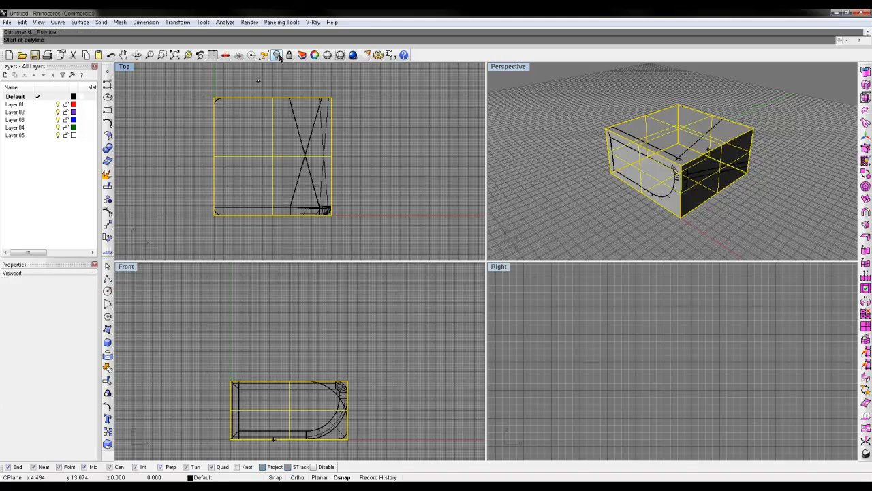
pyautogui.click(273, 98)
pyautogui.click(274, 240)
pyautogui.press('Return')
pyautogui.click(273, 232)
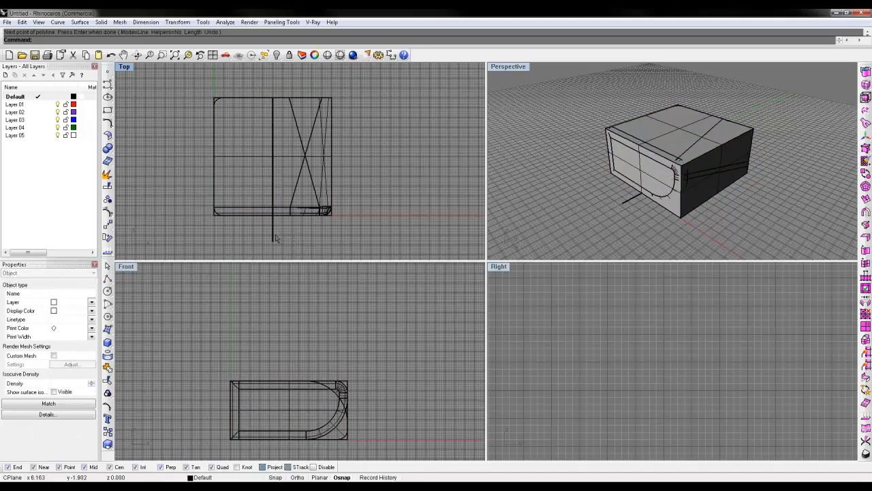
# Step: Delete the bounding box and shift the centre line back so that it overhangs both ends of the rounded box
pyautogui.click(213, 217)
pyautogui.press('Delete')
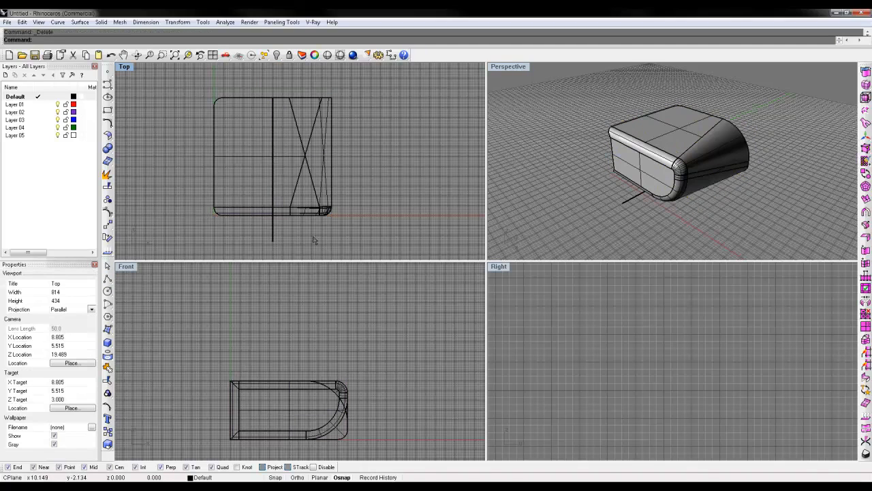
pyautogui.click(274, 240)
pyautogui.moveTo(274, 240); pyautogui.dragTo(273, 232)
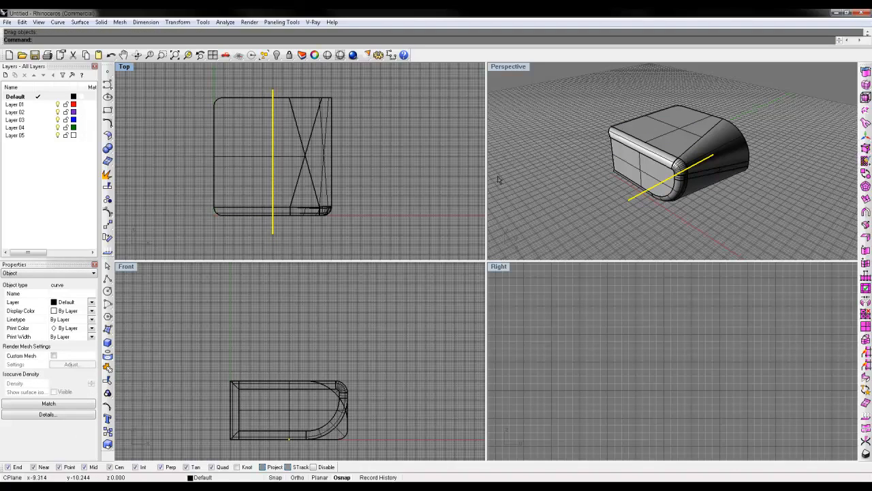
pyautogui.press('Escape')
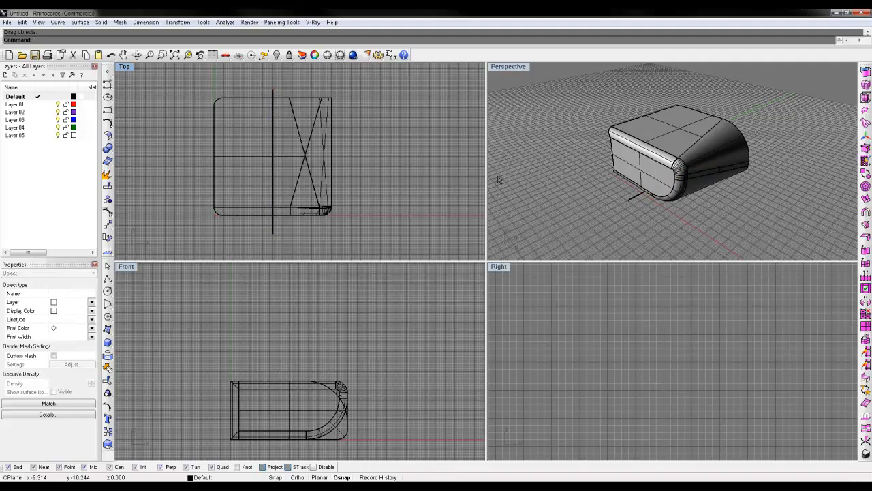
# Step: Split the rounded box with the centre line, and delete the line
pyautogui.write('Split')
pyautogui.press('Return')
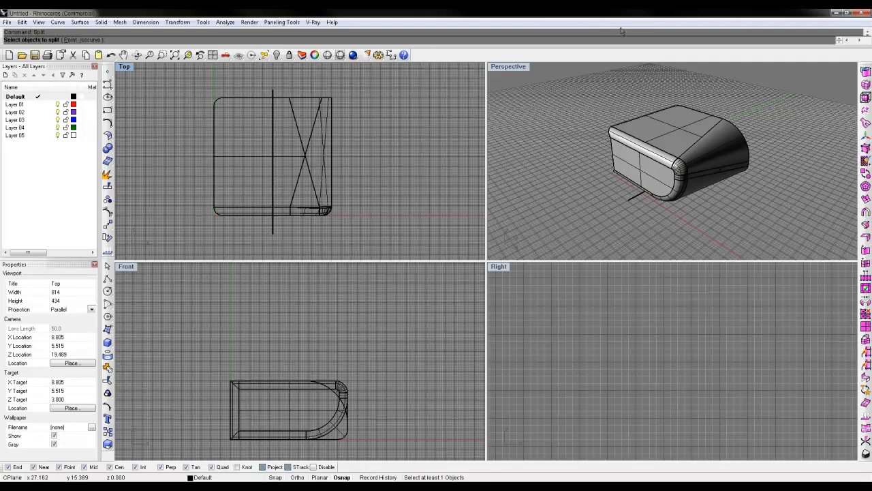
pyautogui.click(304, 214)
pyautogui.press('Return')
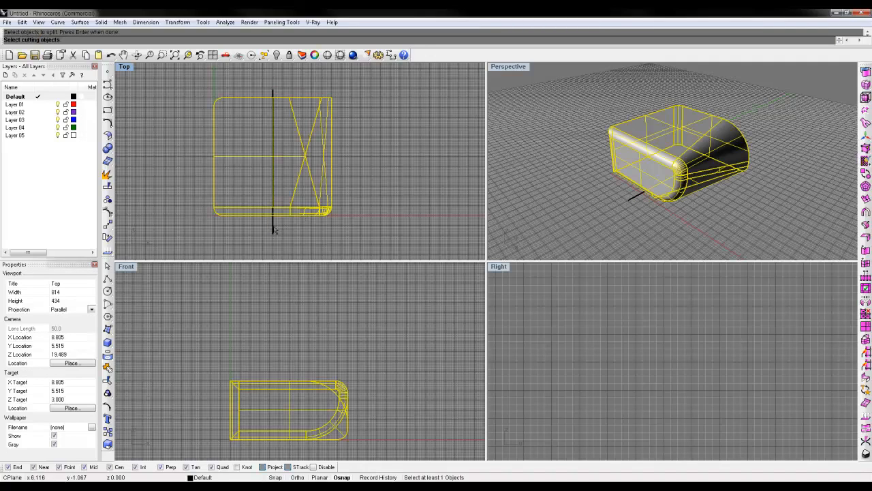
pyautogui.click(273, 228)
pyautogui.press('Return')
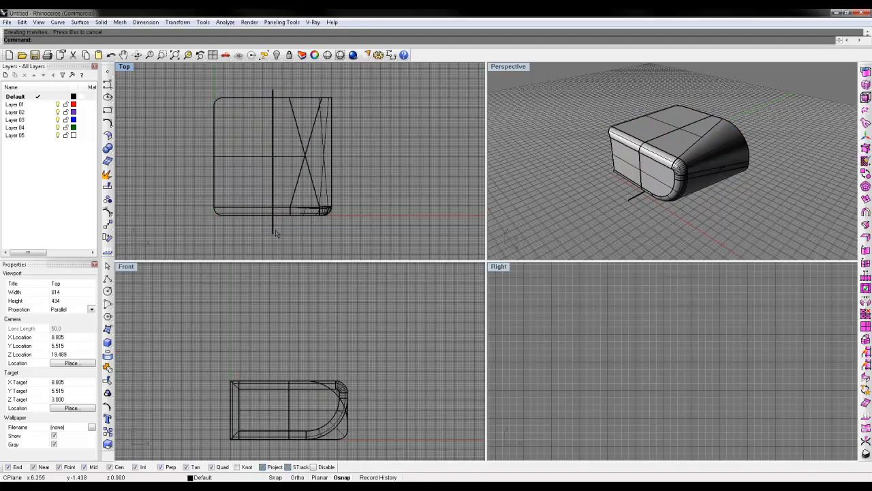
pyautogui.click(274, 232)
pyautogui.press('Delete')
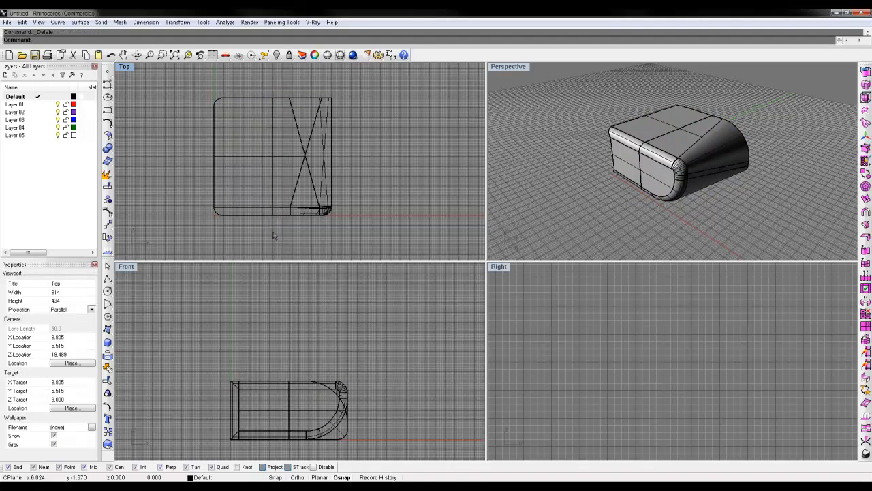
# Step: Move the half without the curved side away from the other half in the Top view
pyautogui.click(268, 214)
pyautogui.moveTo(267, 214); pyautogui.dragTo(144, 214)
pyautogui.click(224, 200)
# Step: Mirror the half with the curved side across its split edge in the Top view
pyautogui.click(281, 214)
pyautogui.write('mi')
pyautogui.press('Return')
pyautogui.click(272, 216)
pyautogui.click(273, 98)
# Step: Examine the mirrored rounded form and its centre seam from several angles in the enlarged Perspective view
pyautogui.doubleClick(508, 67)
pyautogui.click(636, 126)
pyautogui.moveTo(636, 126); pyautogui.dragTo(510, 237, button='right')
pyautogui.scroll(2, 510, 236)
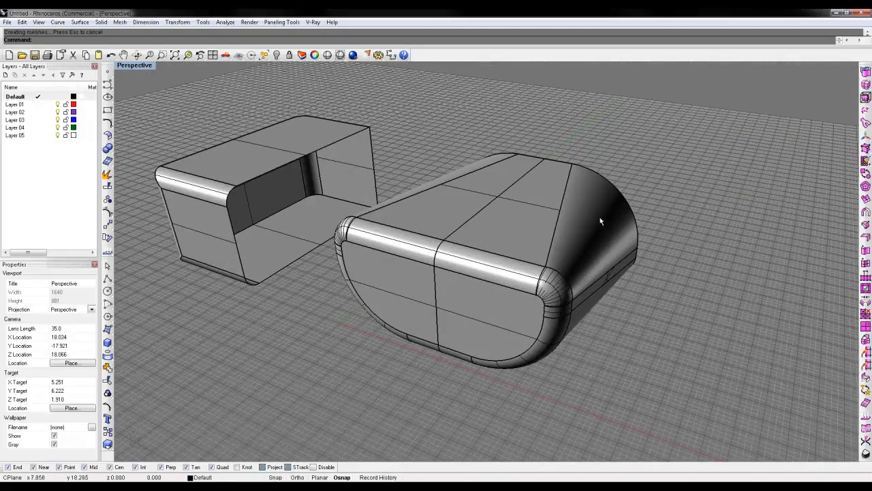
pyautogui.moveTo(590, 222); pyautogui.dragTo(580, 279, button='right')
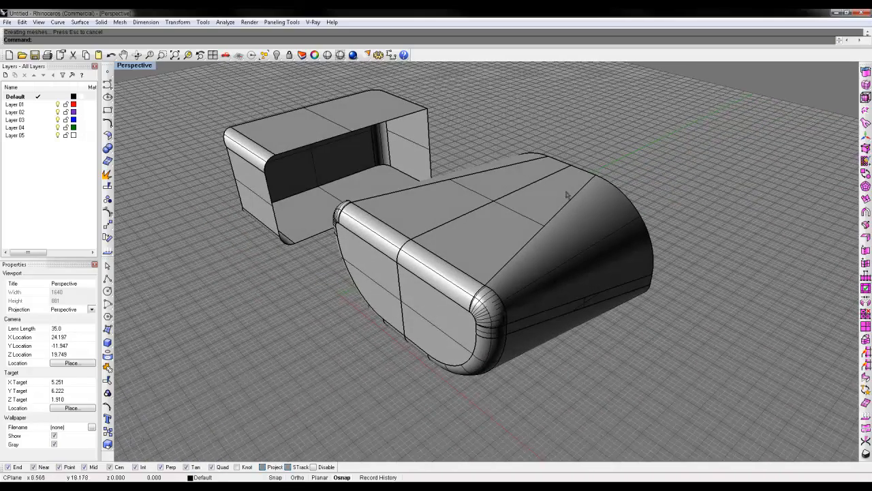
pyautogui.moveTo(550, 245); pyautogui.dragTo(558, 261, button='right')
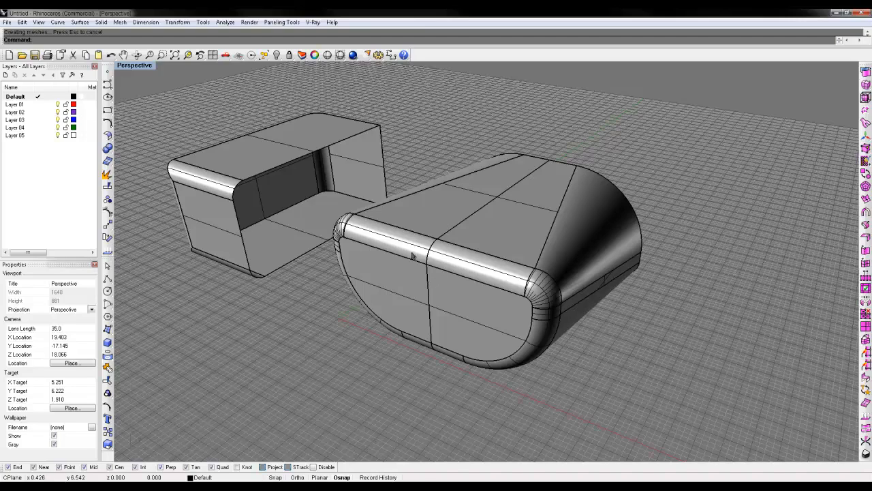
pyautogui.moveTo(354, 227)
pyautogui.mouseDown(button='right')
pyautogui.moveTo(479, 214)
pyautogui.moveTo(394, 221)
pyautogui.moveTo(351, 238)
pyautogui.moveTo(366, 235)
pyautogui.mouseUp(button='right')
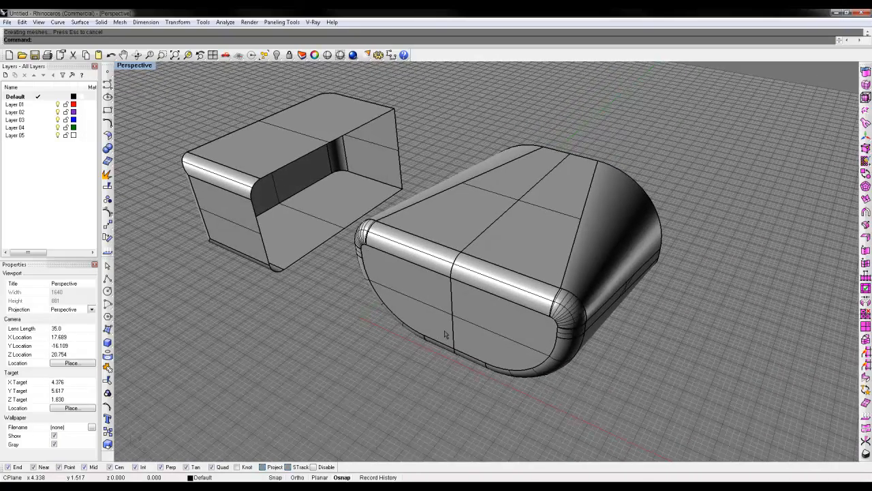
# Step: Undo the join and the mirror of the rounded form, leaving only the original half with the curved side
pyautogui.moveTo(445, 333)
pyautogui.mouseDown(button='right')
pyautogui.moveTo(452, 308)
pyautogui.moveTo(424, 220)
pyautogui.moveTo(451, 327)
pyautogui.mouseUp(button='right')
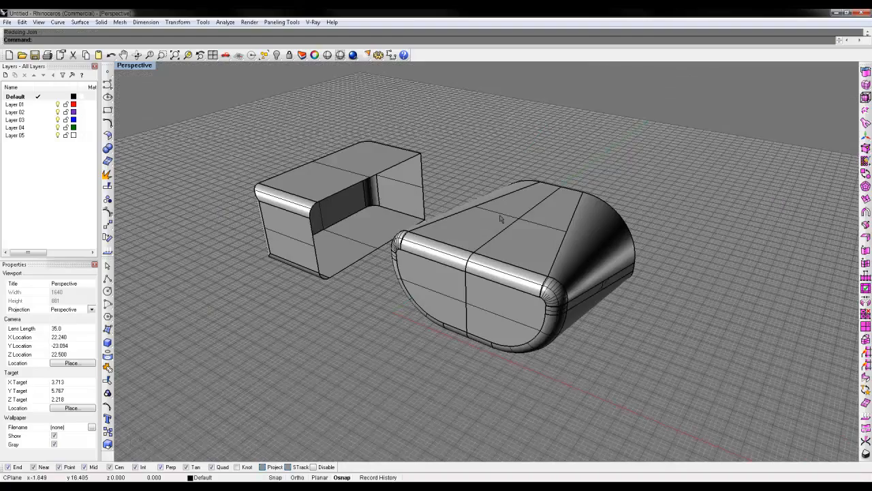
pyautogui.moveTo(460, 329)
pyautogui.mouseDown(button='right')
pyautogui.moveTo(399, 336)
pyautogui.moveTo(461, 295)
pyautogui.moveTo(451, 332)
pyautogui.mouseUp(button='right')
pyautogui.click(451, 332)
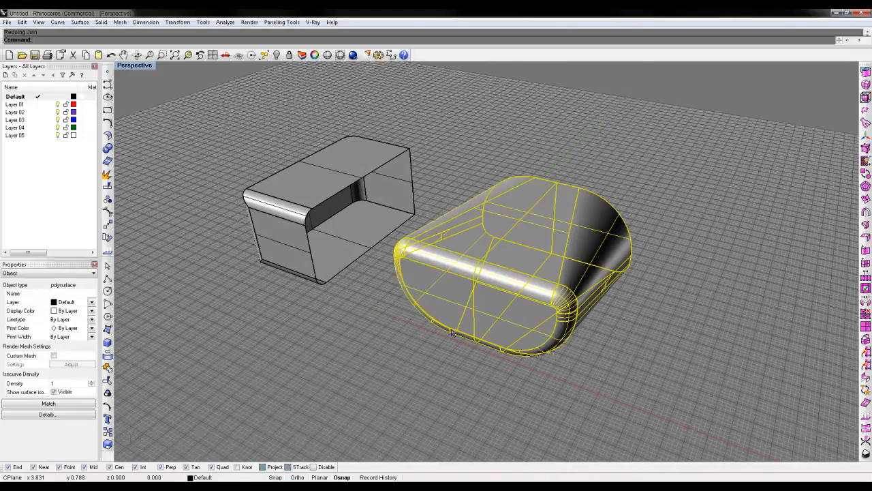
pyautogui.hotkey('ctrl', 'z')
pyautogui.hotkey('ctrl', 'z')
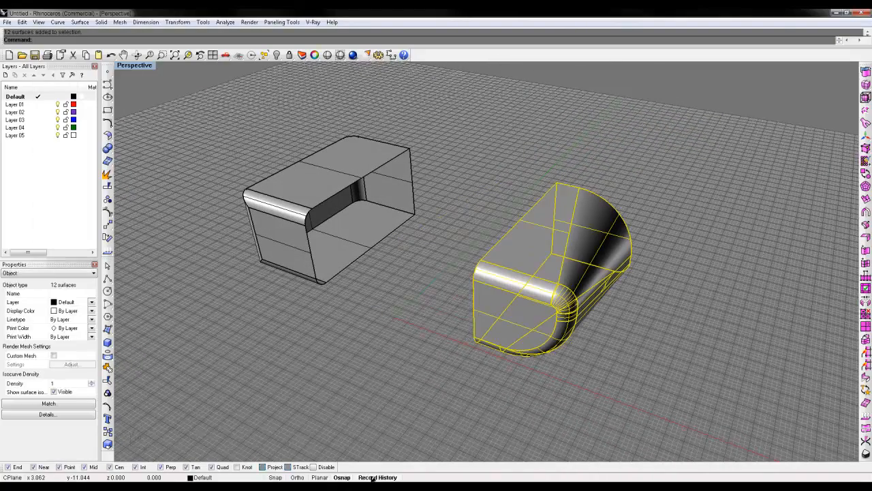
# Step: Mirror the half with the curved side across its split edge with Record History enabled
pyautogui.press('Return')
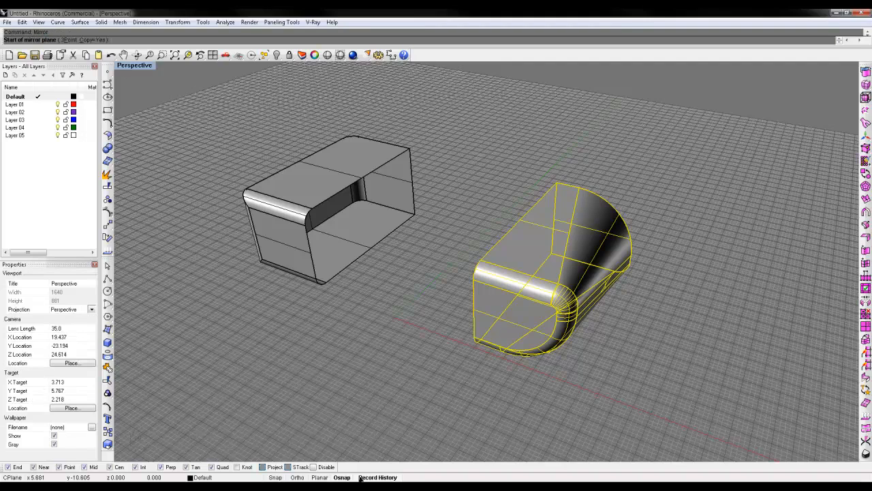
pyautogui.click(491, 328)
pyautogui.click(472, 355)
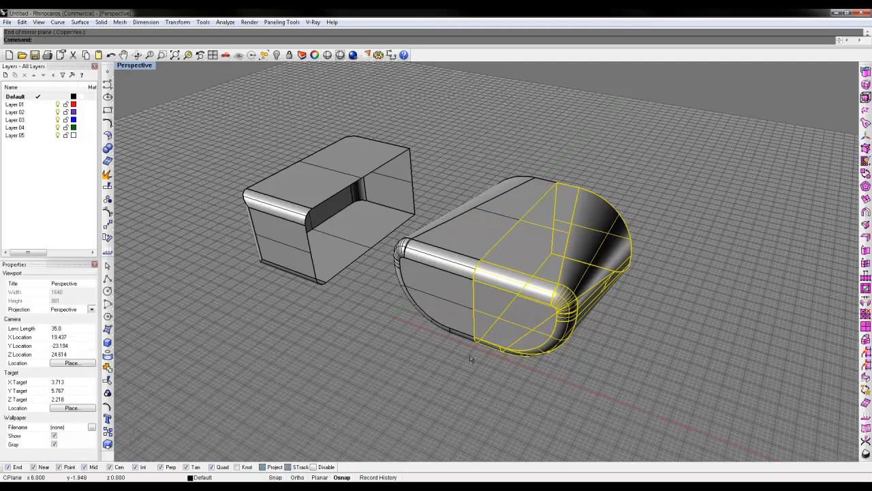
# Step: Show the original half's control points, and pull up one point on the curved side and one on the front rounded edge
pyautogui.click(107, 212)
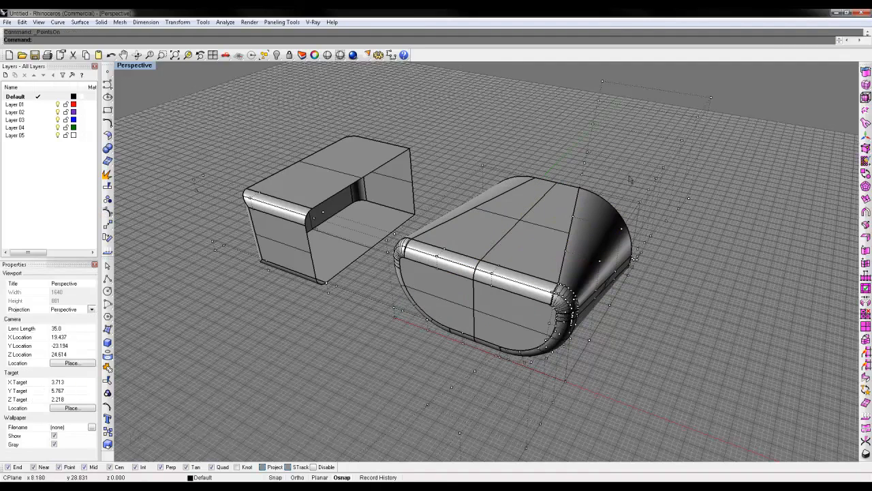
pyautogui.moveTo(572, 216); pyautogui.dragTo(579, 143)
pyautogui.moveTo(488, 142); pyautogui.dragTo(748, 132, button='right')
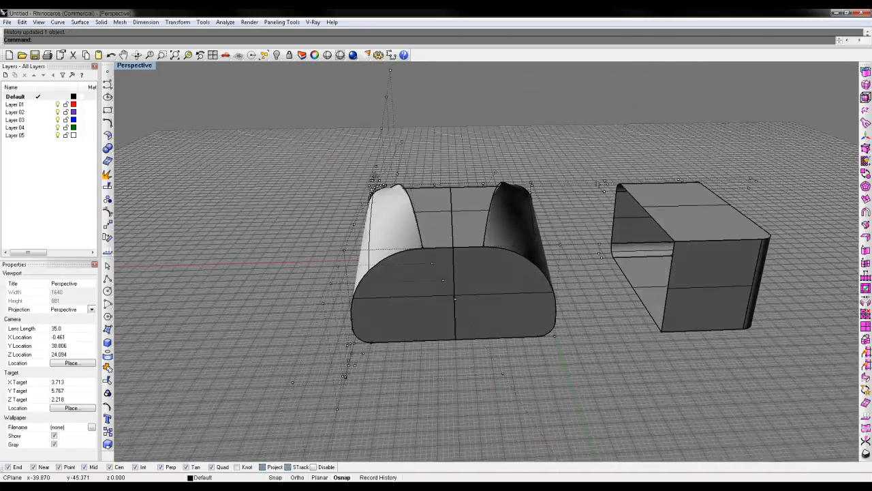
pyautogui.moveTo(483, 184); pyautogui.dragTo(482, 127)
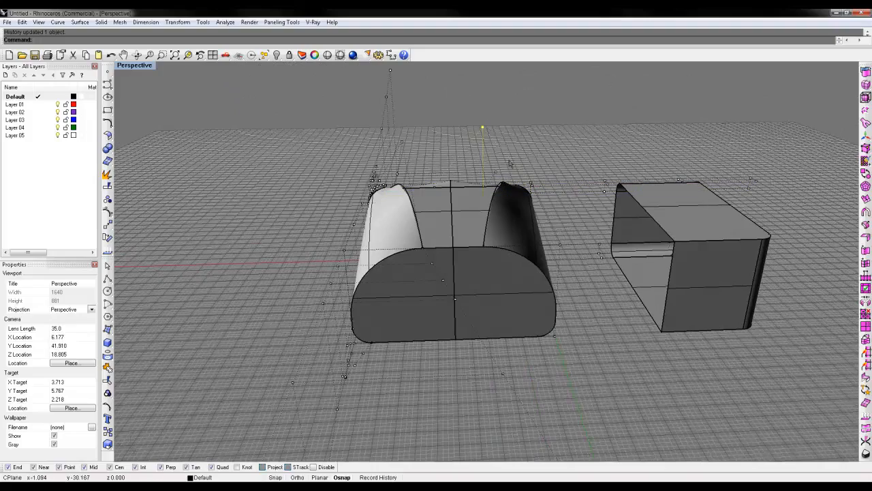
# Step: Hide the control points and examine how both halves of the deformed form follow the edits
pyautogui.moveTo(528, 323); pyautogui.dragTo(580, 209, button='right')
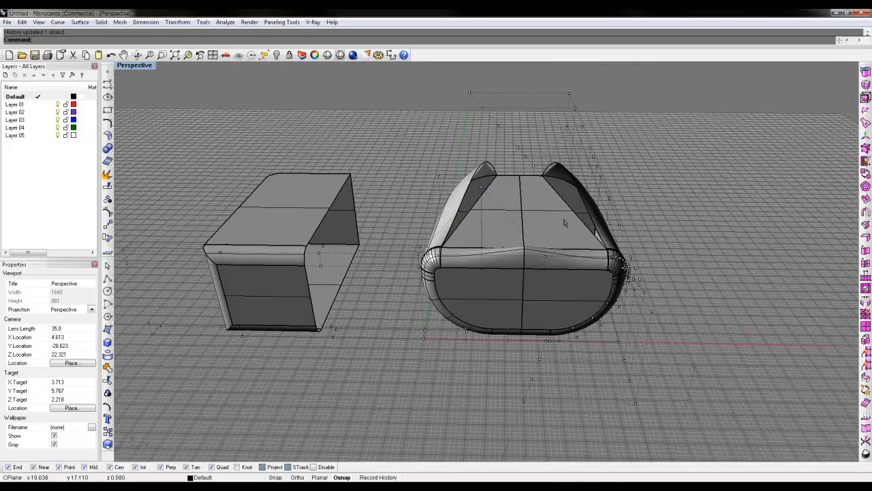
pyautogui.press('Escape')
pyautogui.click(597, 205)
pyautogui.click(558, 230)
pyautogui.moveTo(600, 237); pyautogui.dragTo(535, 256, button='right')
pyautogui.click(507, 270)
pyautogui.moveTo(537, 293); pyautogui.dragTo(515, 303, button='right')
pyautogui.click(472, 307)
pyautogui.click(533, 297)
pyautogui.click(538, 333)
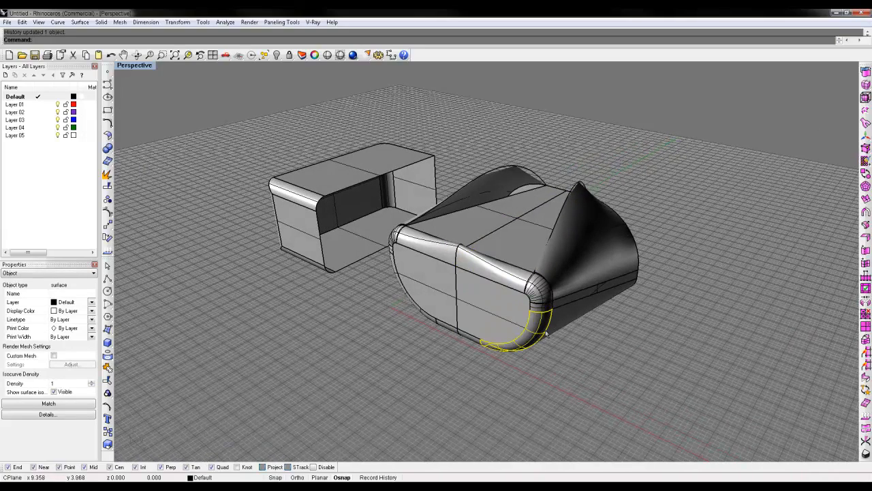
# Step: Undo the control point edits, keeping the history-linked mirrored half in place
pyautogui.hotkey('ctrl', 'z')
pyautogui.hotkey('ctrl', 'z')
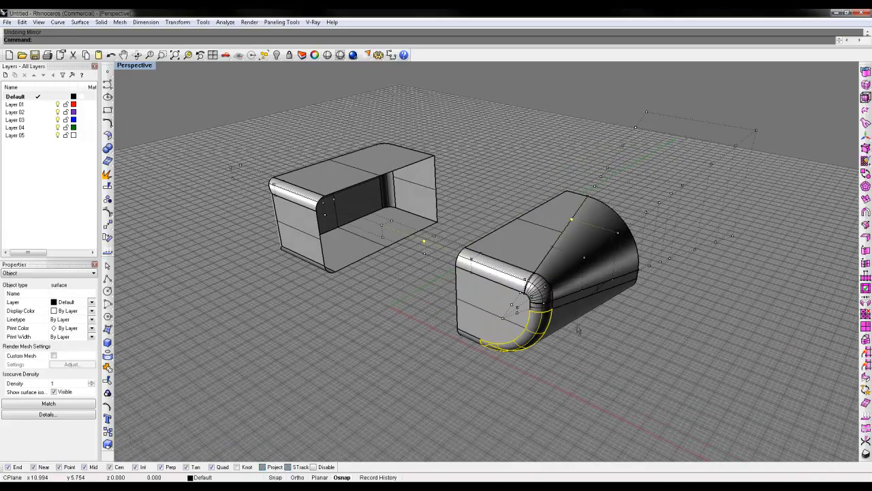
pyautogui.hotkey('ctrl', 'y')
pyautogui.moveTo(576, 331); pyautogui.dragTo(571, 240, button='right')
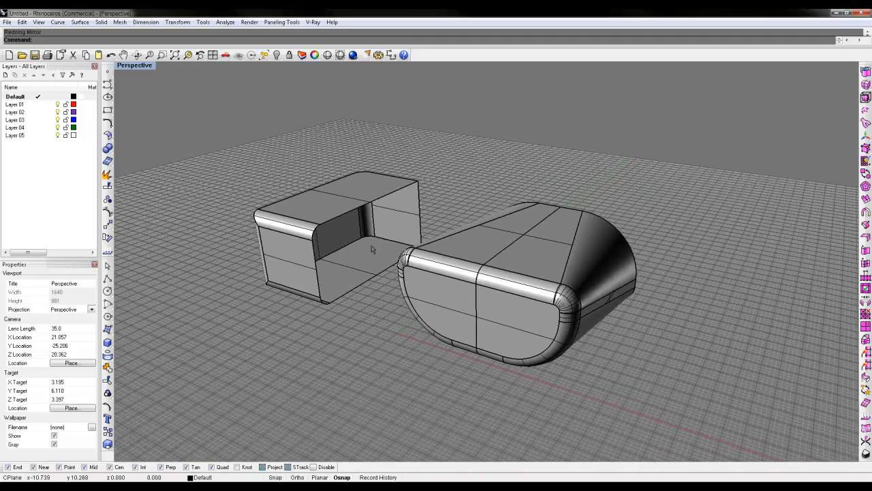